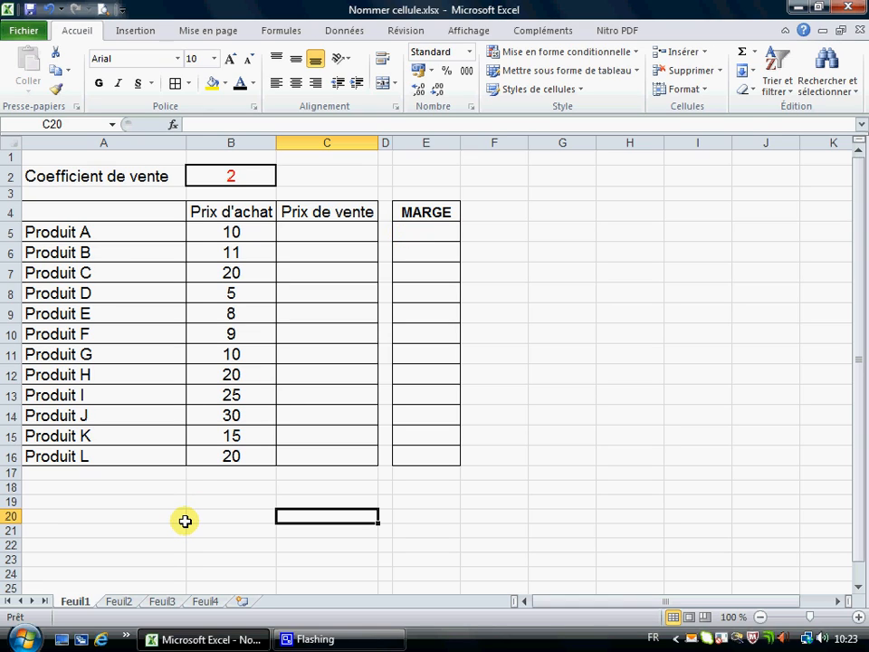
Enter the formula =B5*B2 in C5 to compute Produit A's selling price.
click(318, 236)
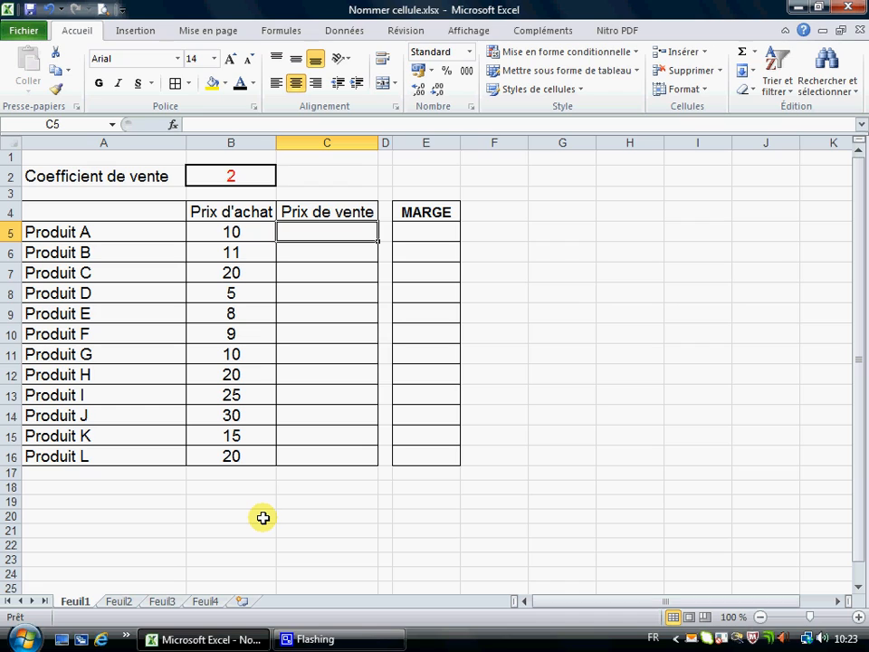
text(=)
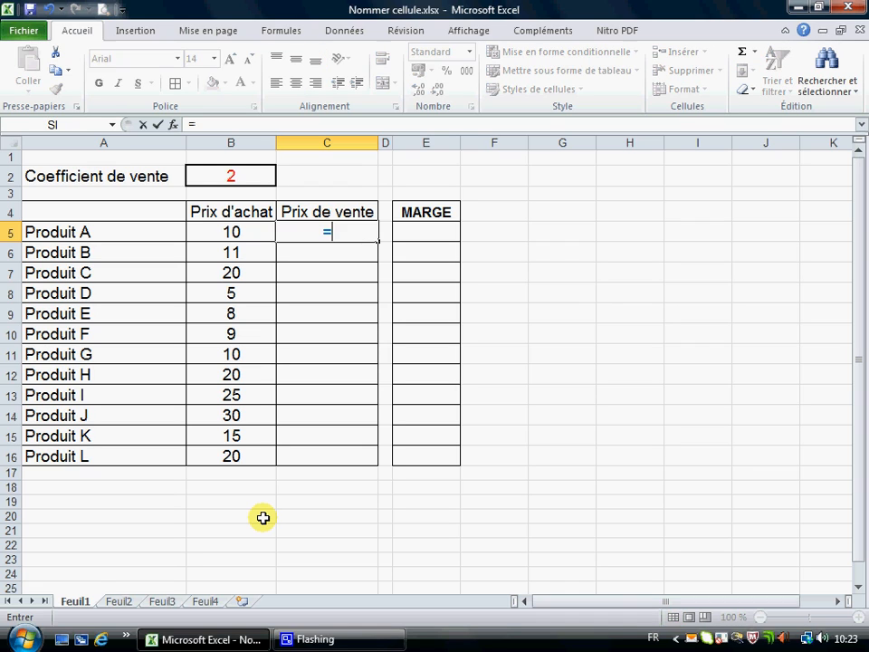
click(220, 231)
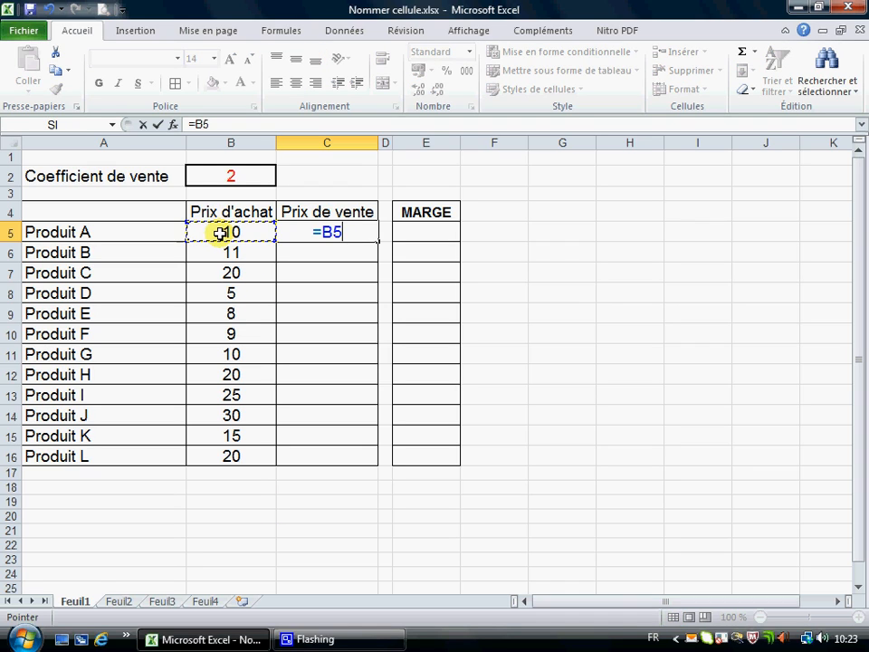
text(*)
click(260, 175)
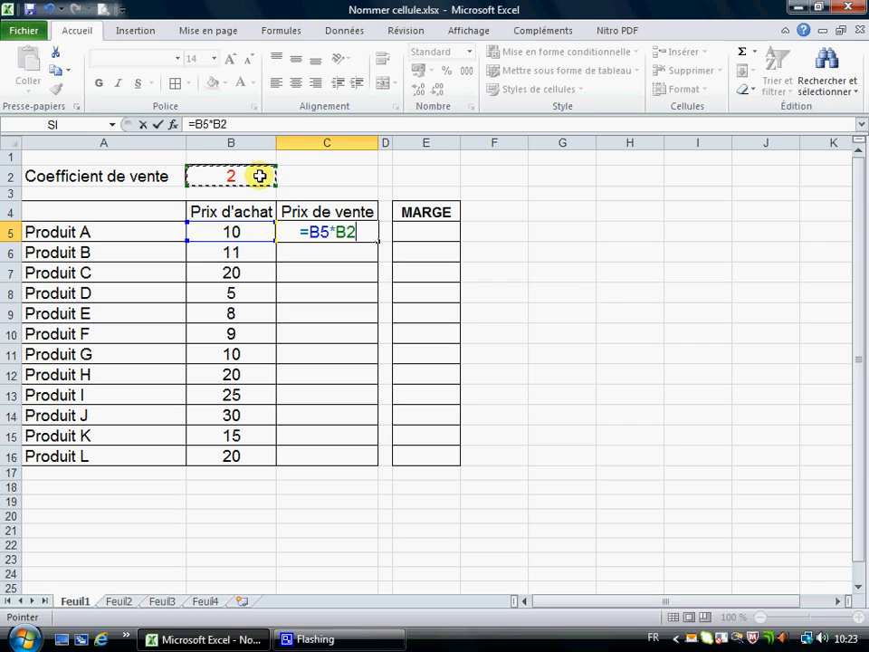
key(Return)
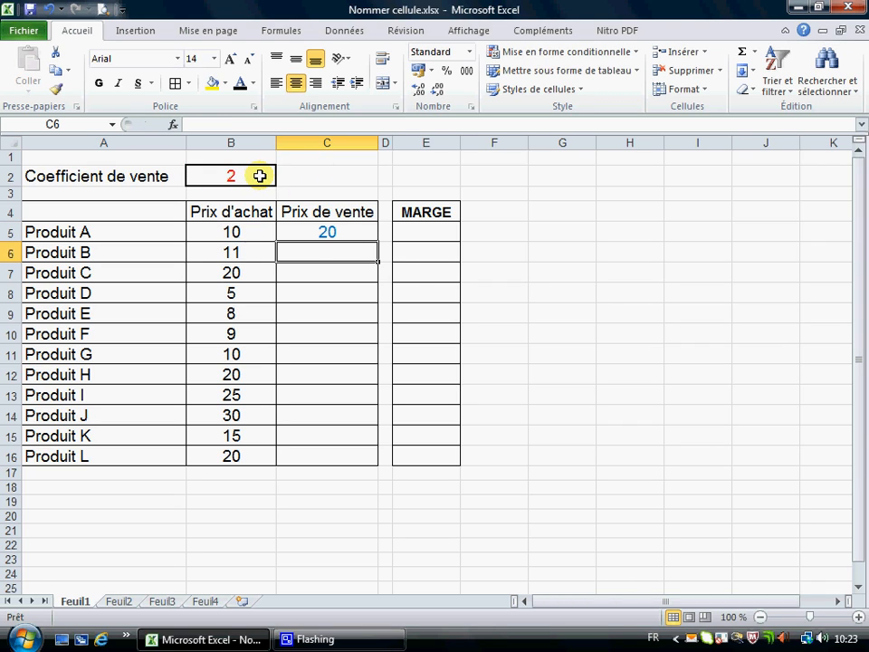
Fill the C5 formula down to C6 and check which cells the copied formula references.
click(341, 233)
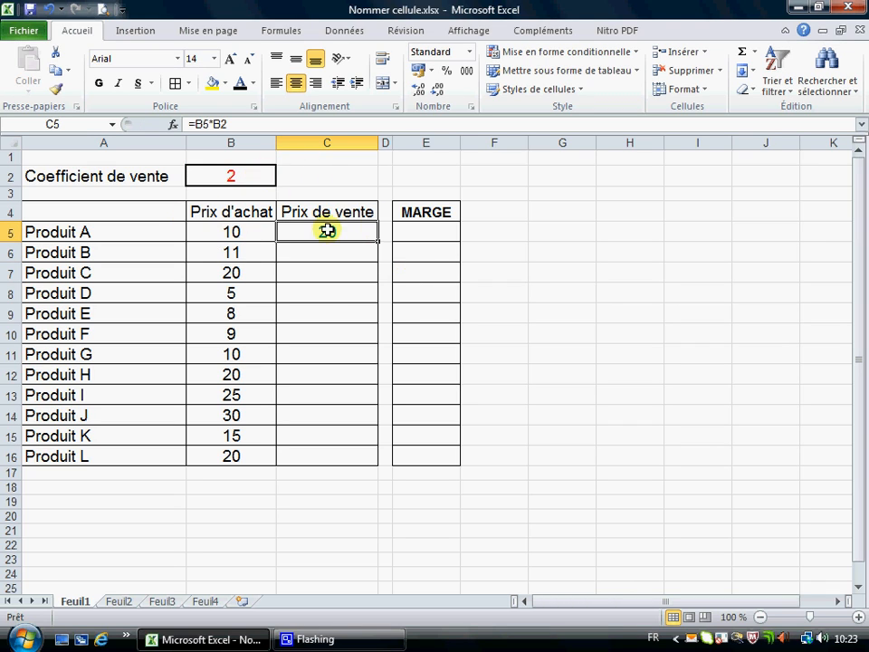
drag(380, 243, 372, 259)
click(345, 255)
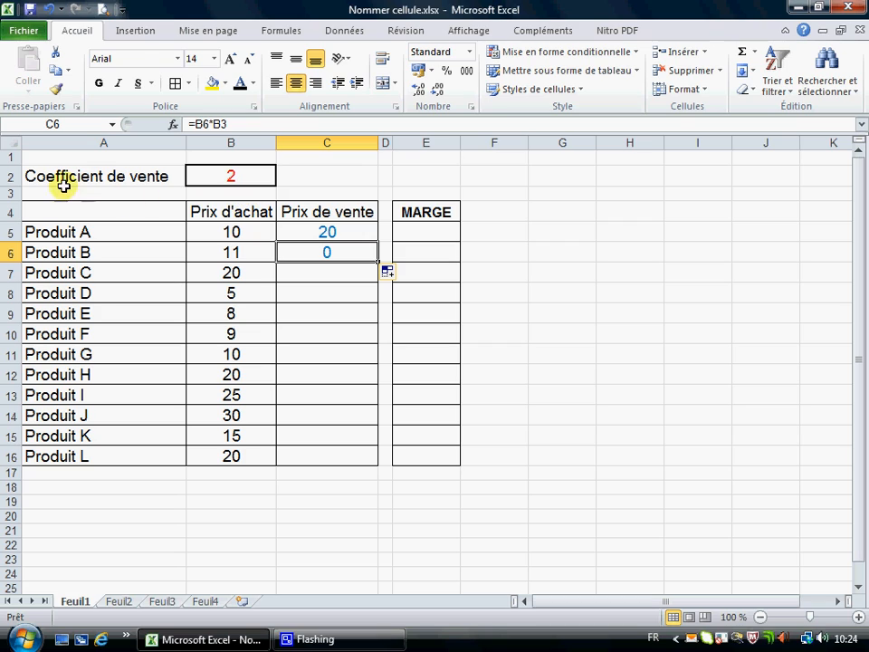
click(250, 196)
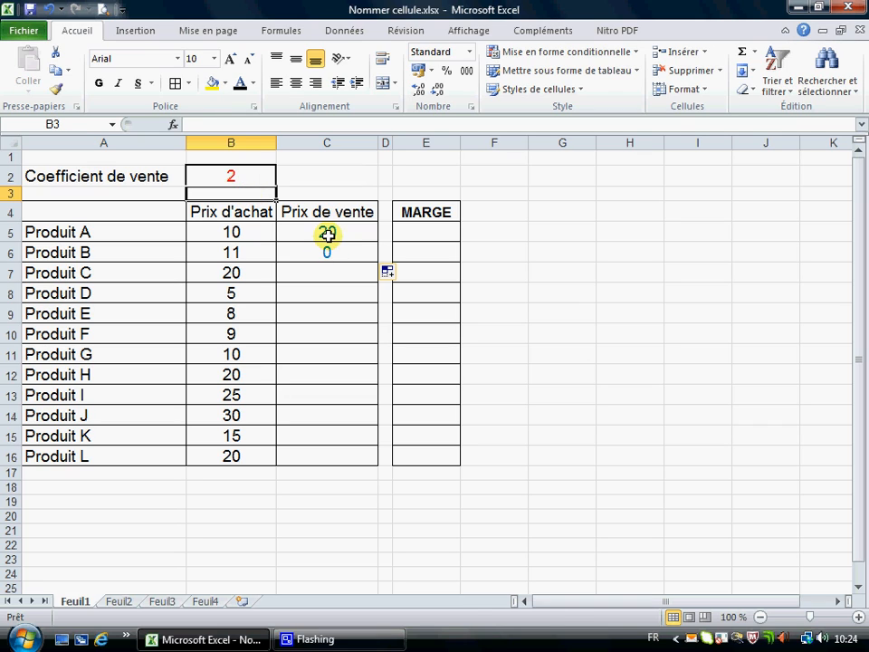
Clear the selling price formulas from C5:C6.
drag(326, 236, 327, 254)
key(Delete)
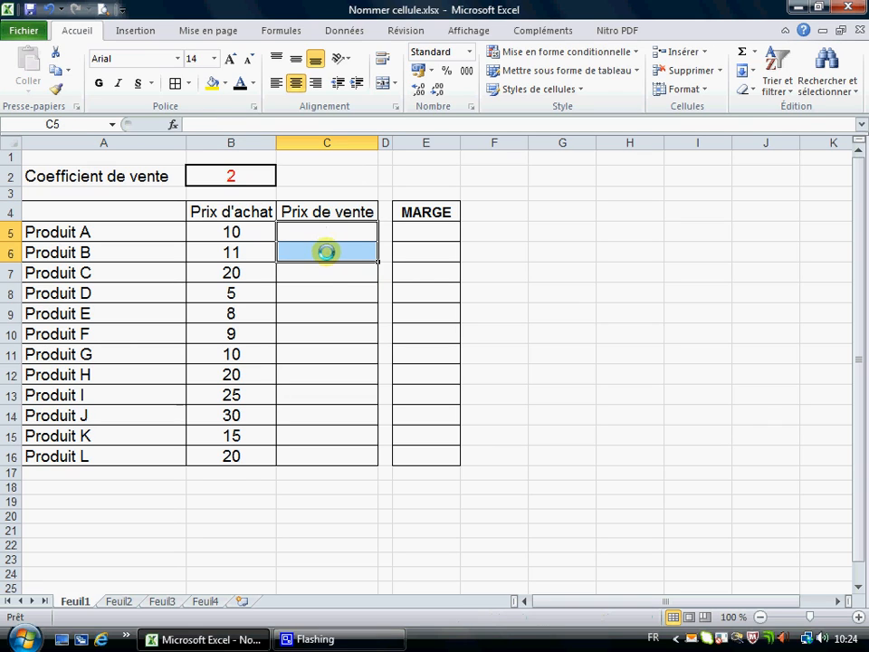
click(244, 489)
Define the workbook-level name Coef for the sales coefficient cell B2, and check it against the neighbouring unnamed cell.
click(225, 178)
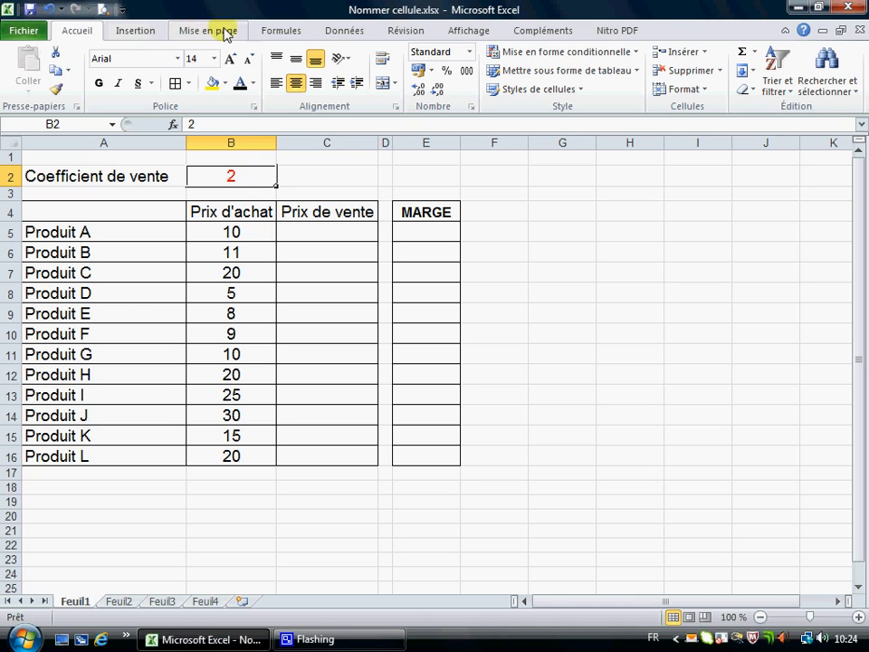
click(268, 35)
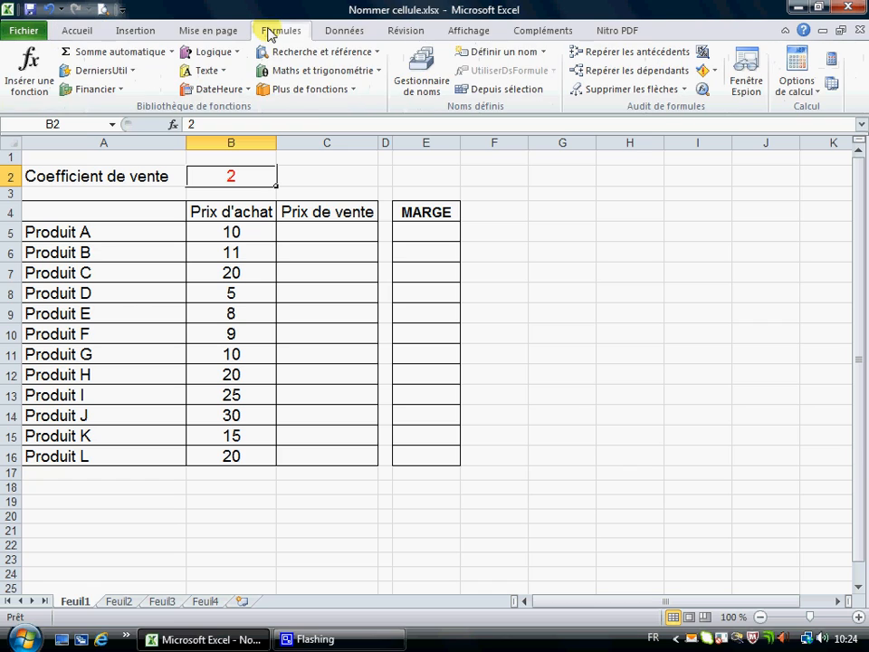
click(501, 52)
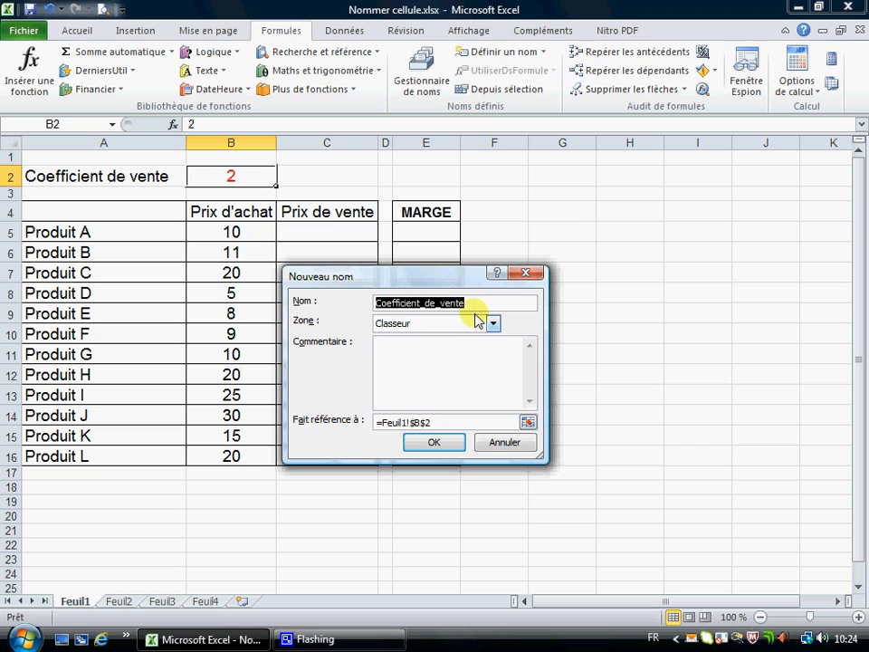
text(Coef)
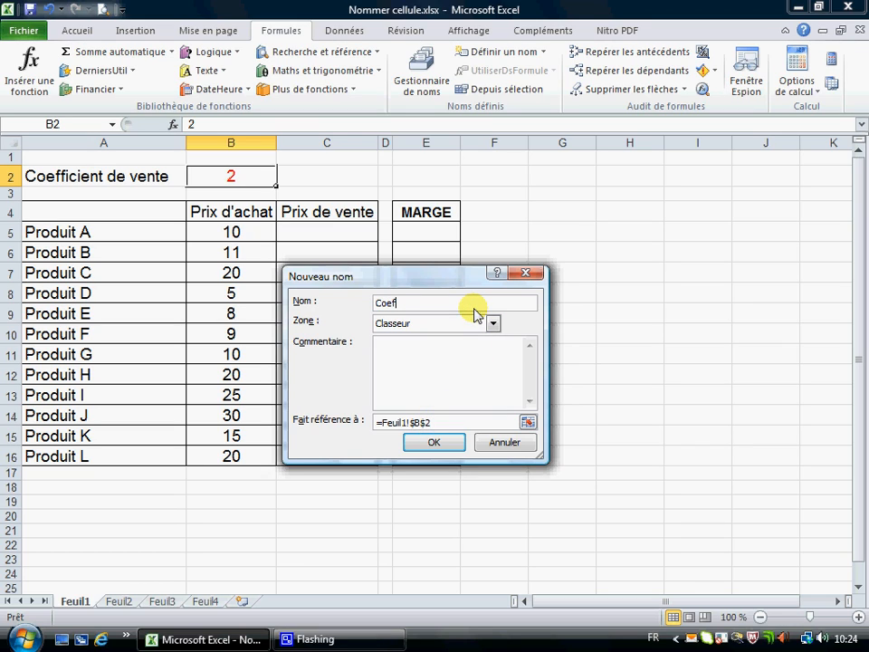
click(412, 441)
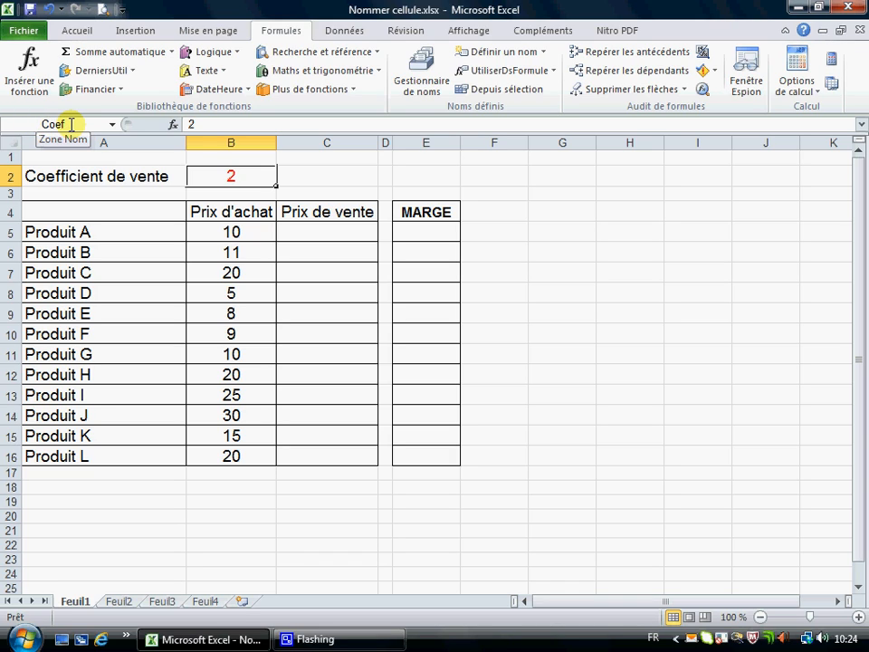
click(345, 174)
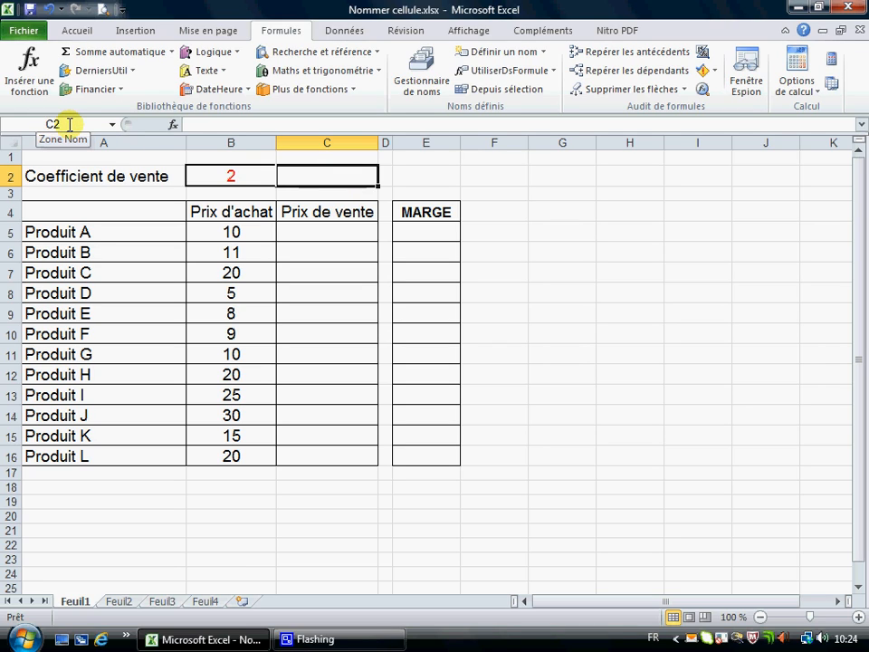
click(229, 177)
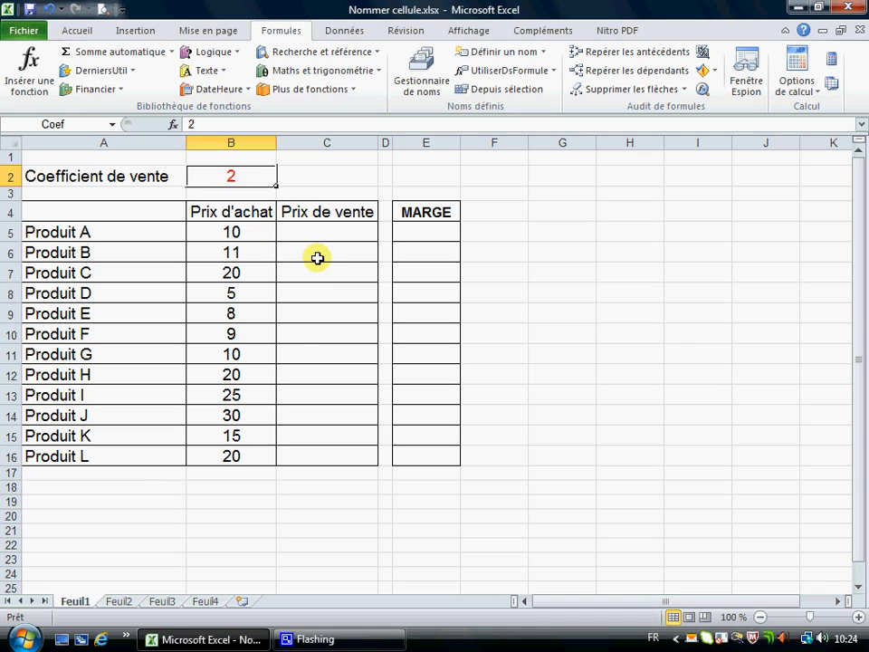
Enter the formula =B5*Coef in C5, using the named coefficient cell, for Produit A's selling price.
click(328, 232)
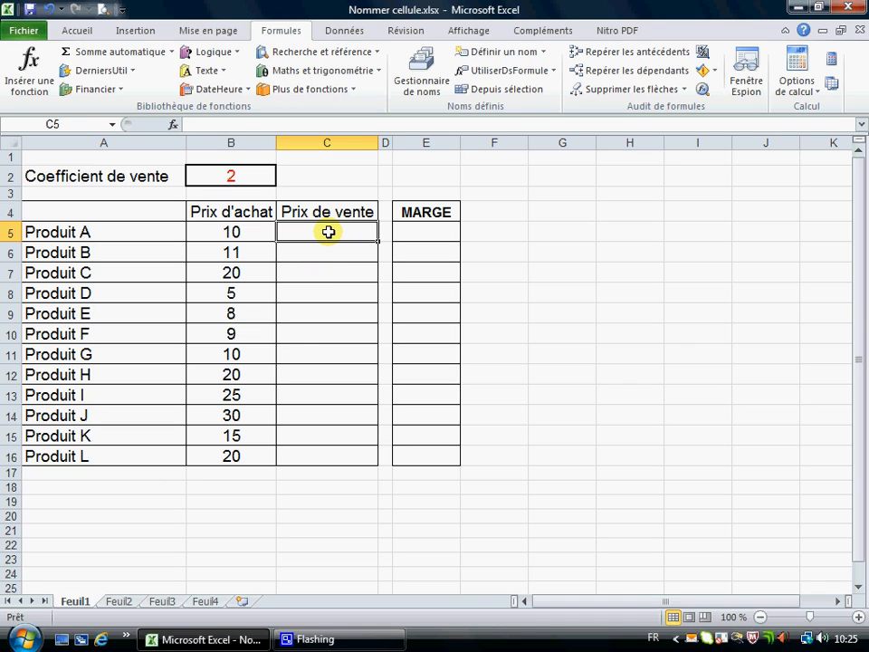
text(=)
click(253, 228)
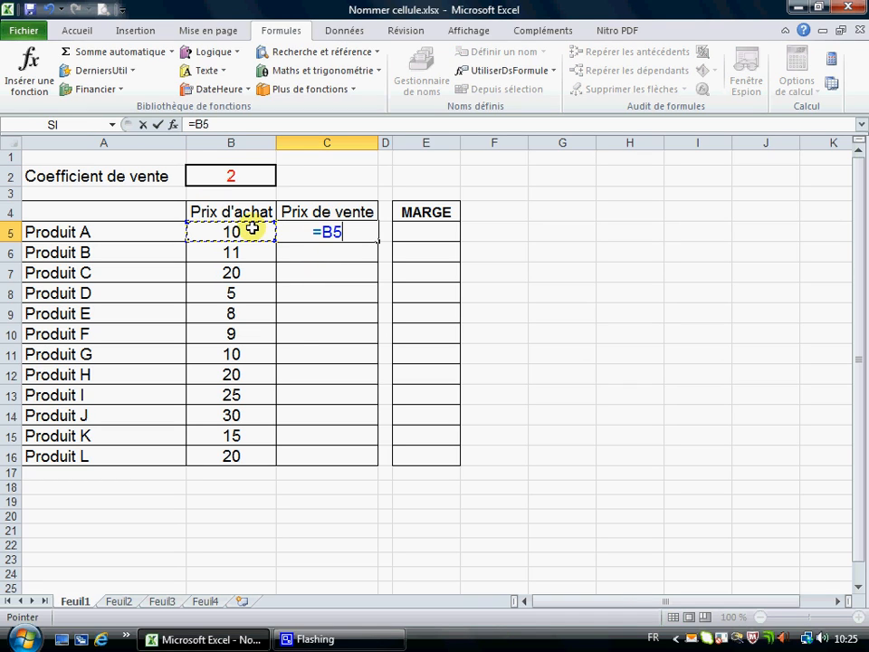
text(*)
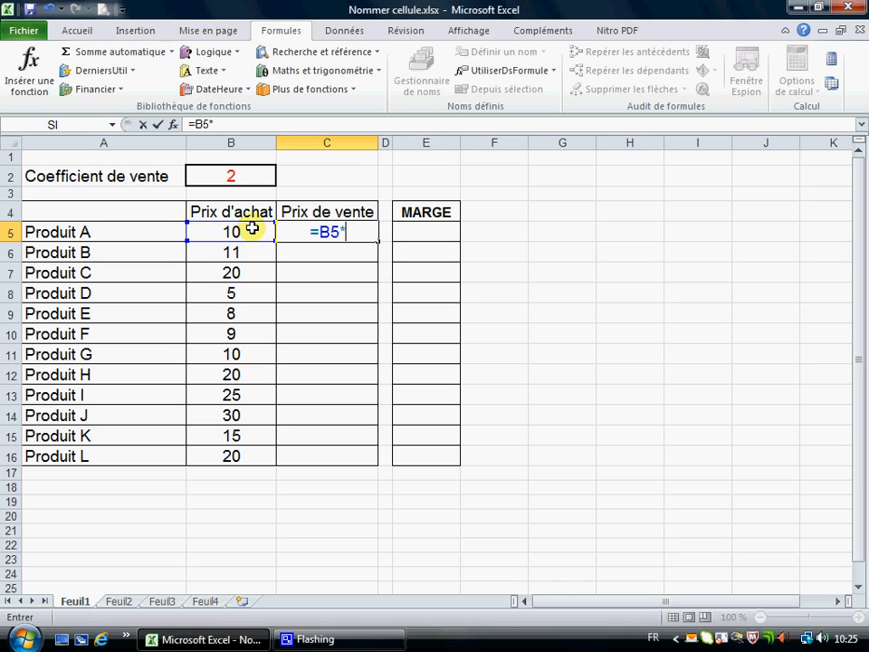
click(219, 174)
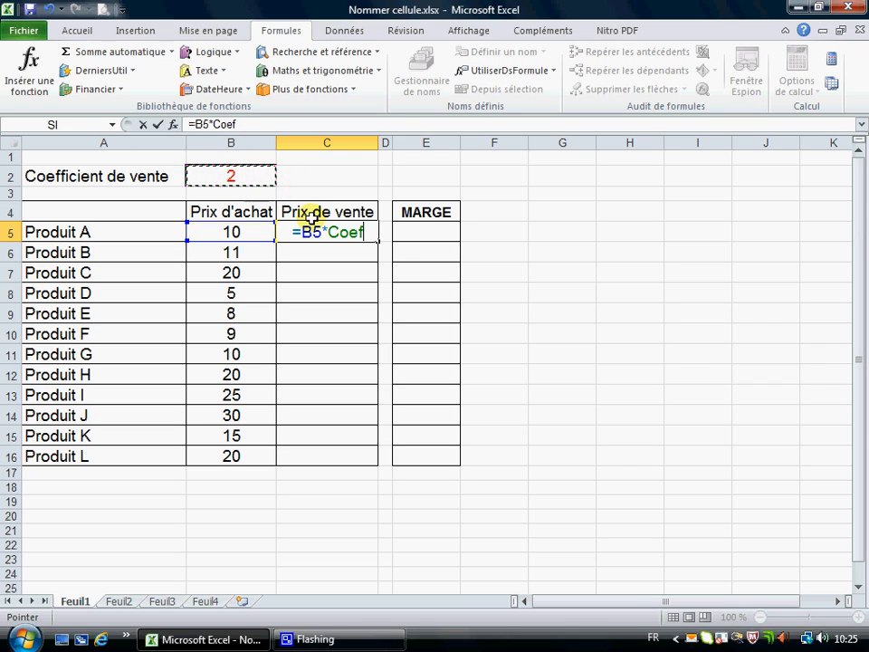
key(Return)
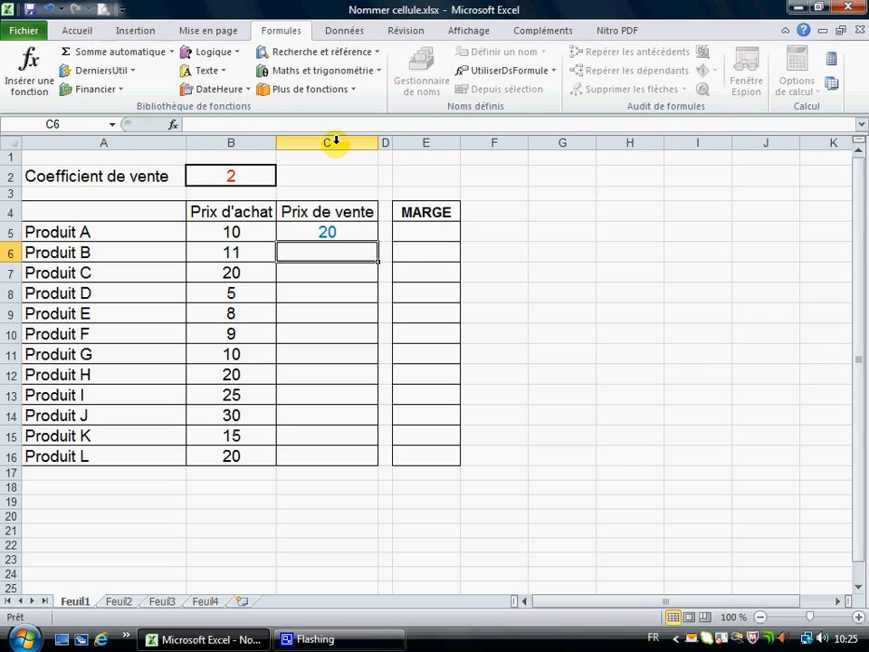
Fill the C5 formula down through C16 for all products in the Prix de vente column.
click(355, 231)
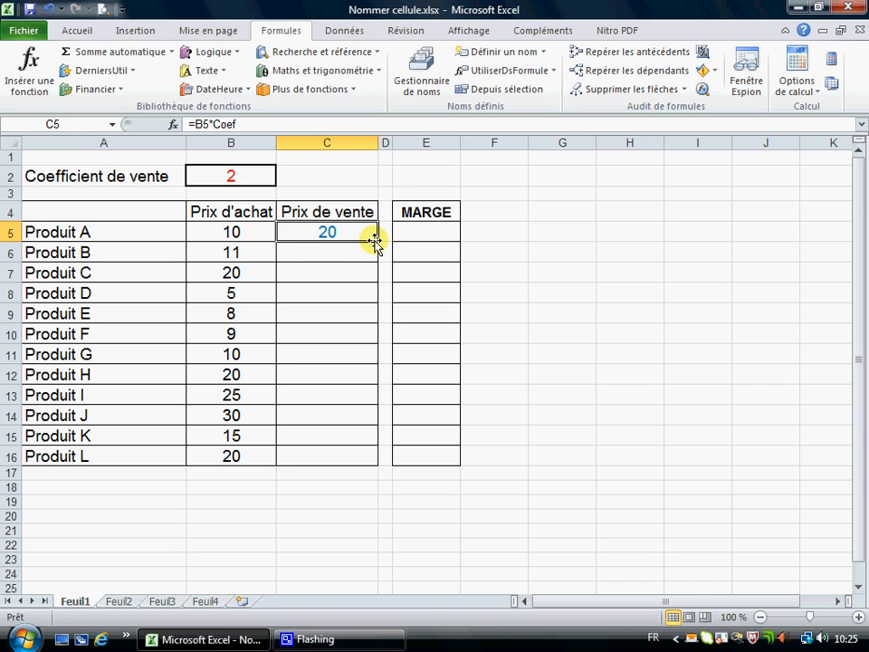
drag(377, 242, 368, 458)
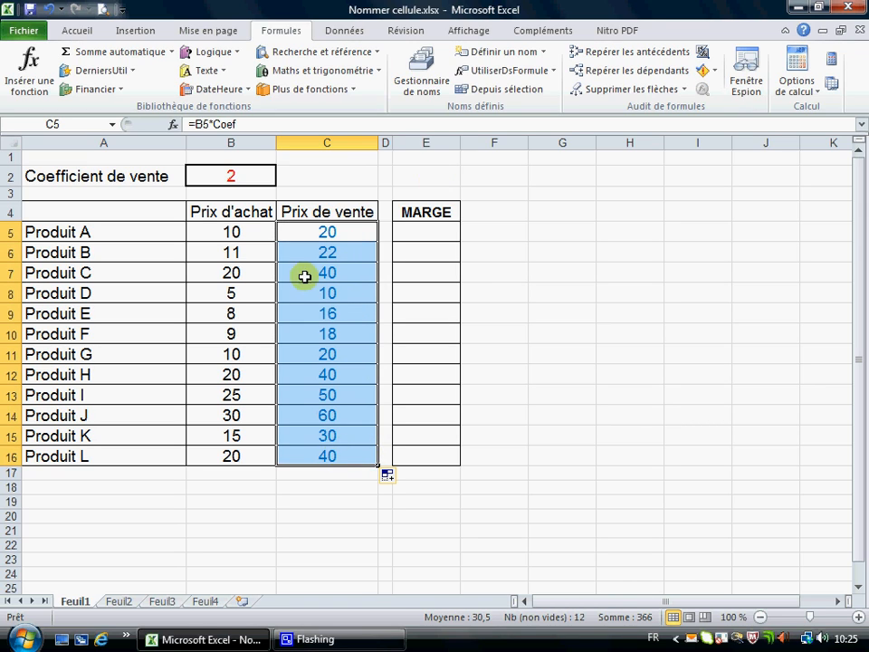
click(301, 232)
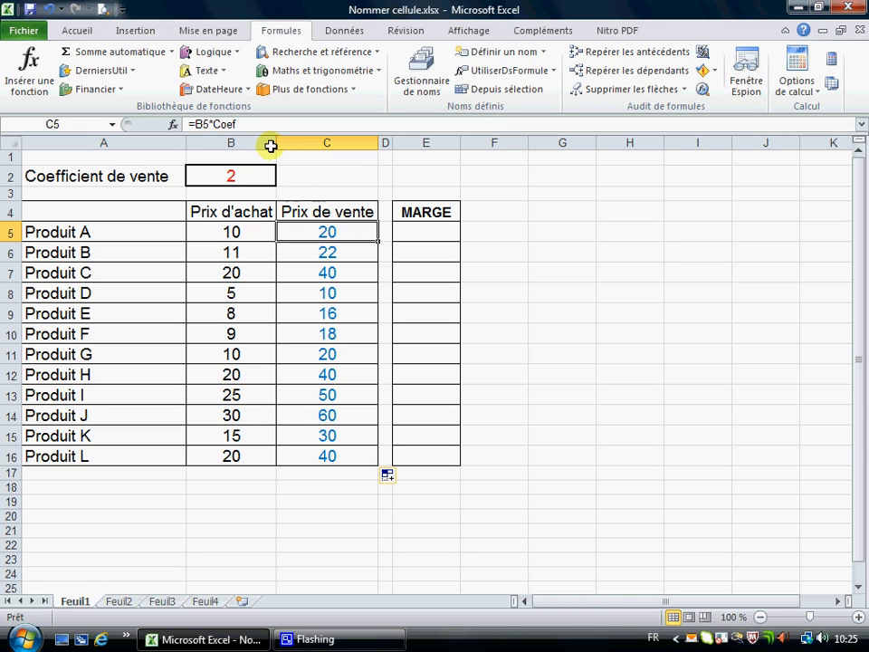
click(437, 233)
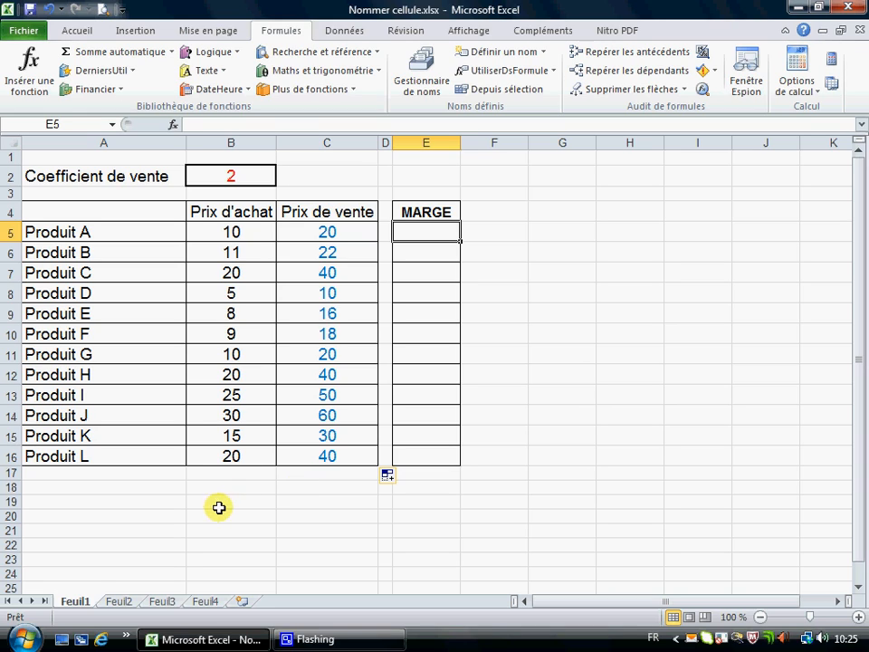
click(220, 503)
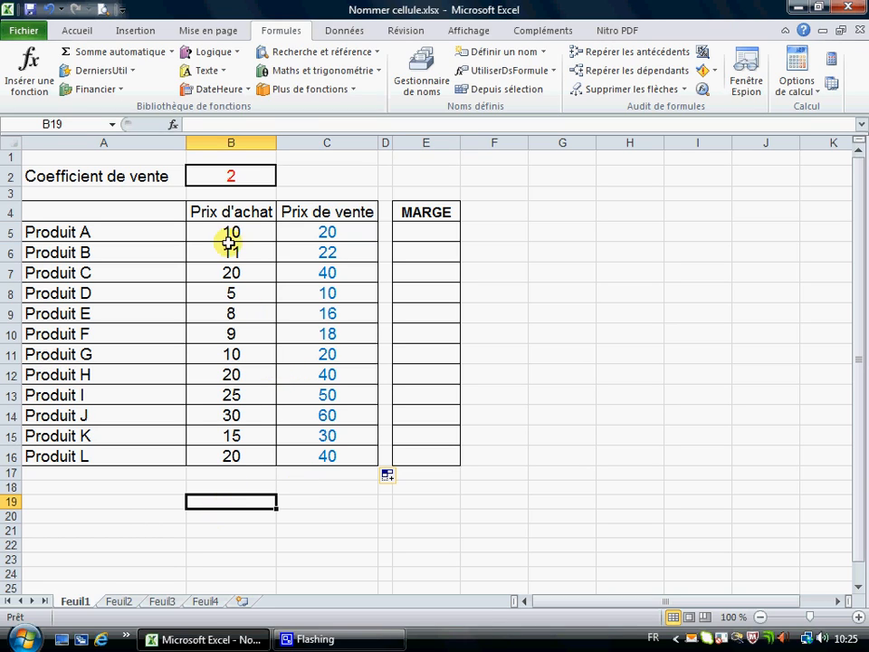
Define the workbook-level name PA for the purchase prices in B5:B16.
drag(222, 230, 220, 455)
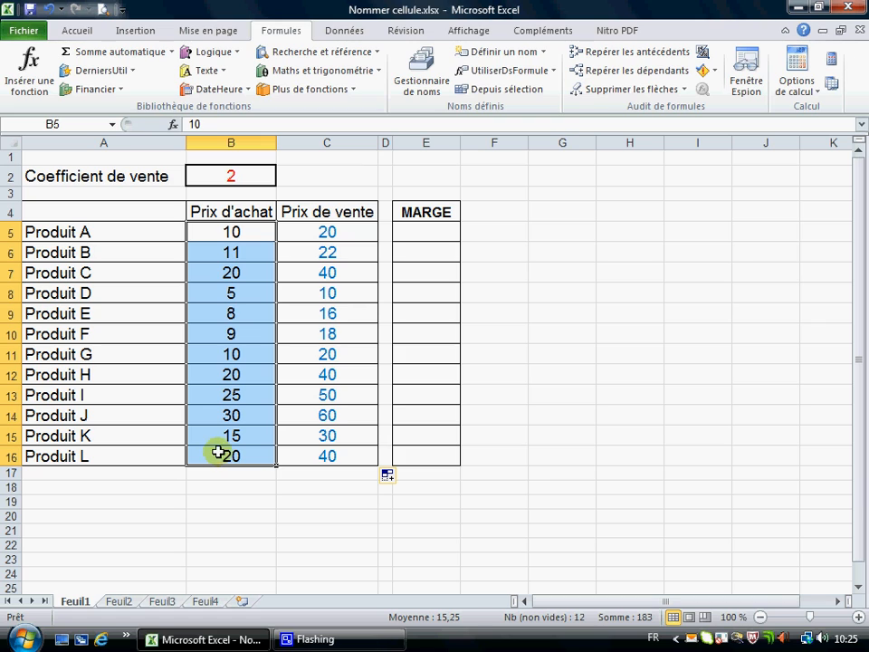
click(520, 51)
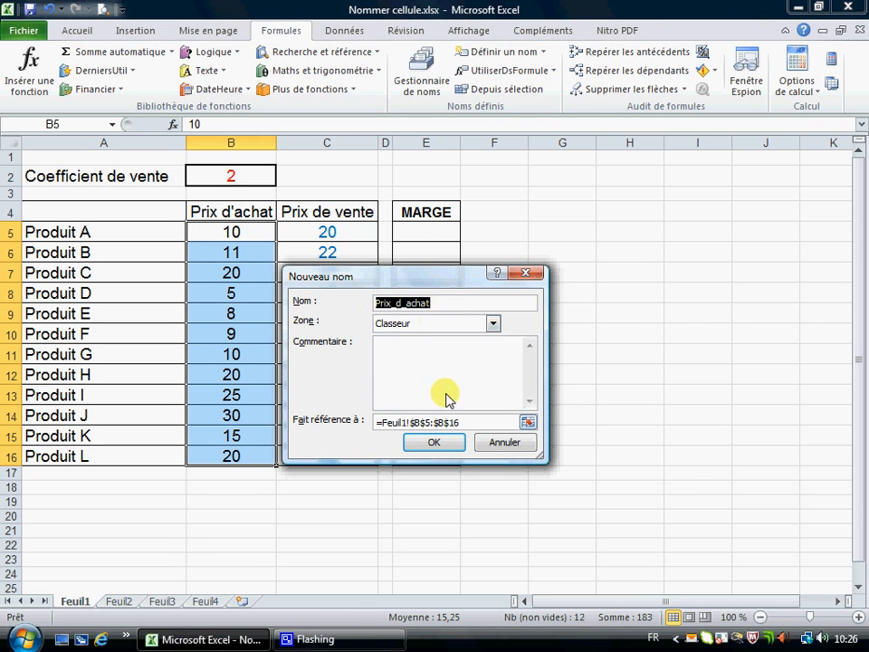
text(PA)
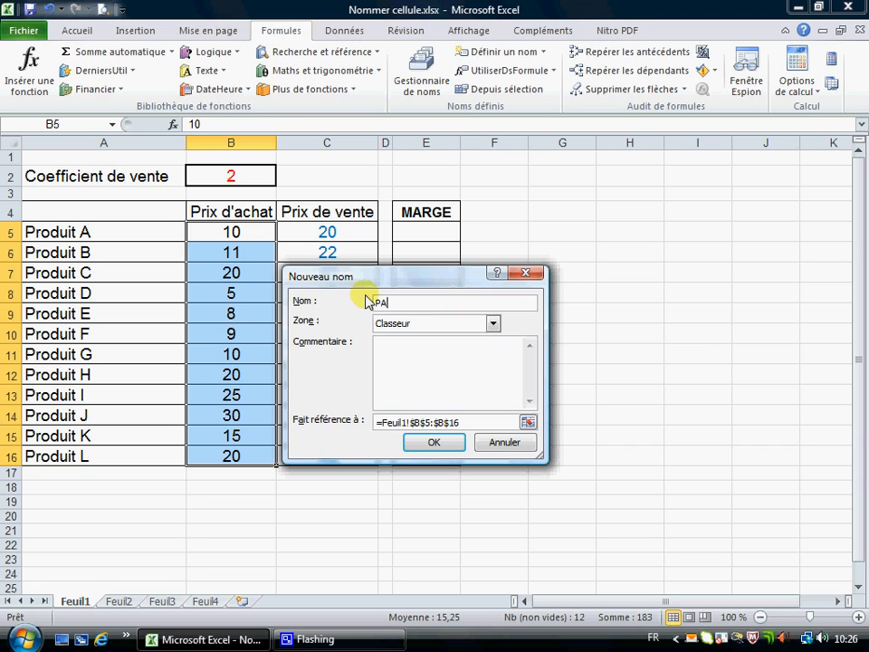
click(424, 444)
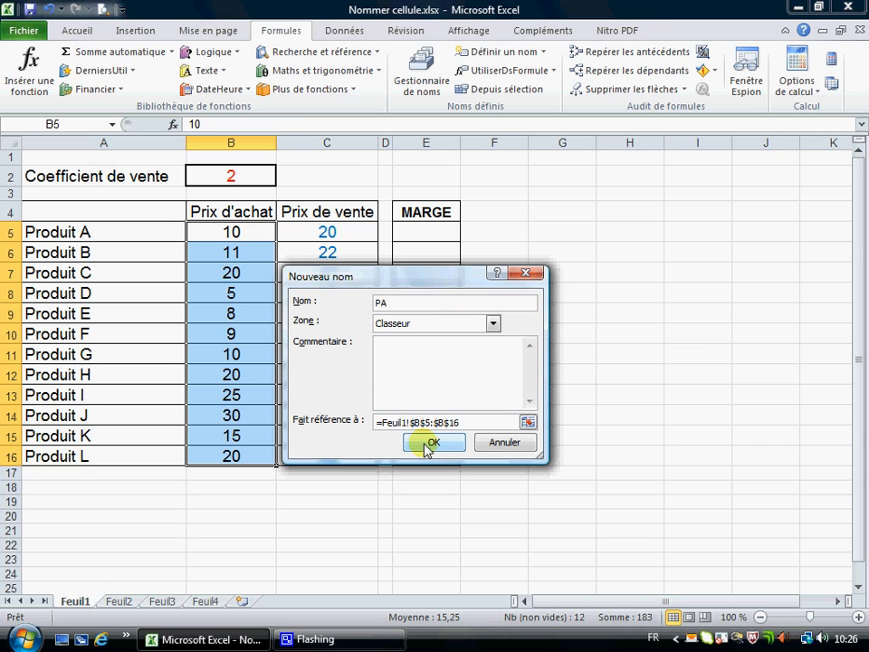
Define the workbook-level name PV for the selling prices in C5:C16.
drag(337, 236, 332, 454)
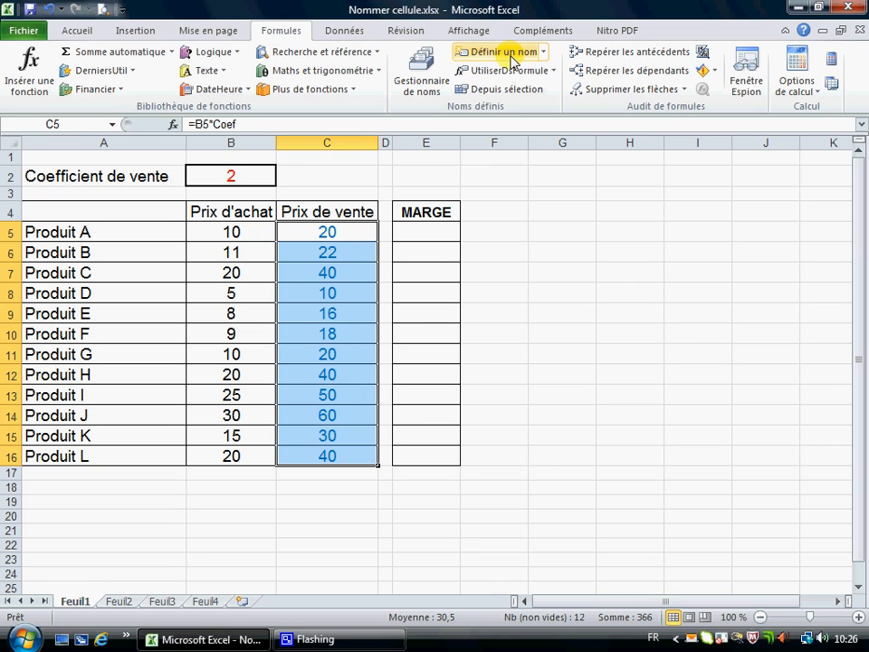
click(500, 51)
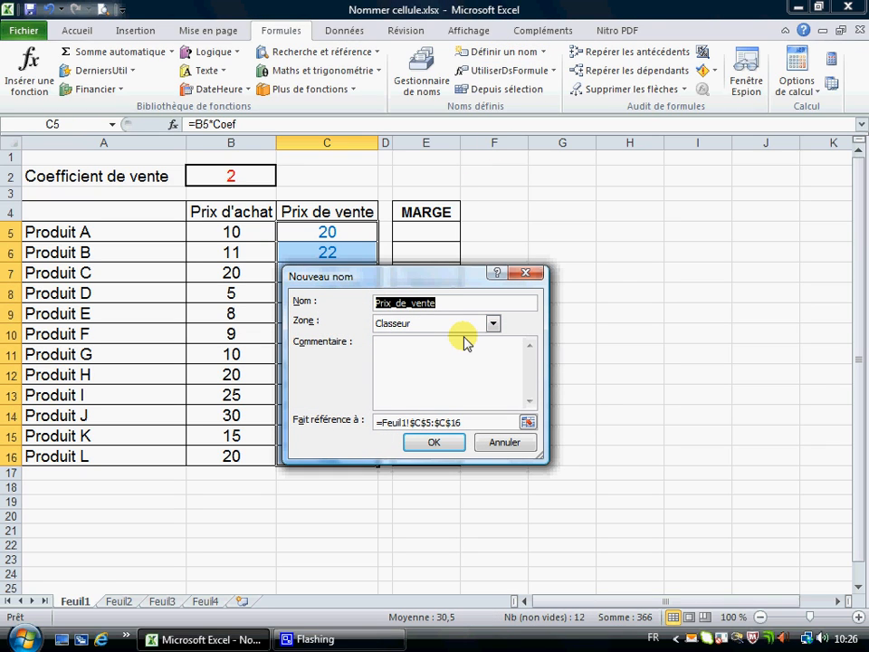
text(P)
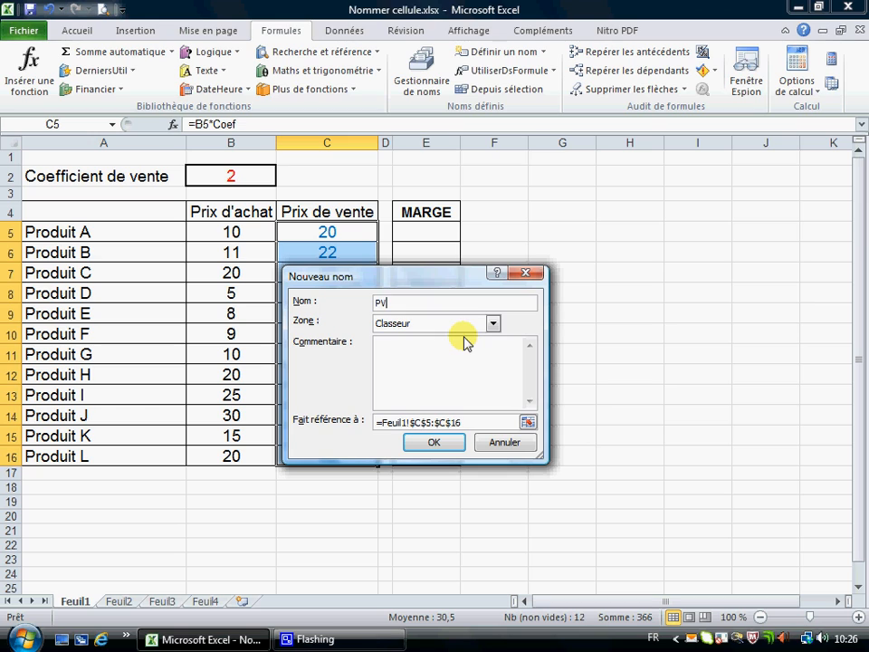
text(V)
click(434, 442)
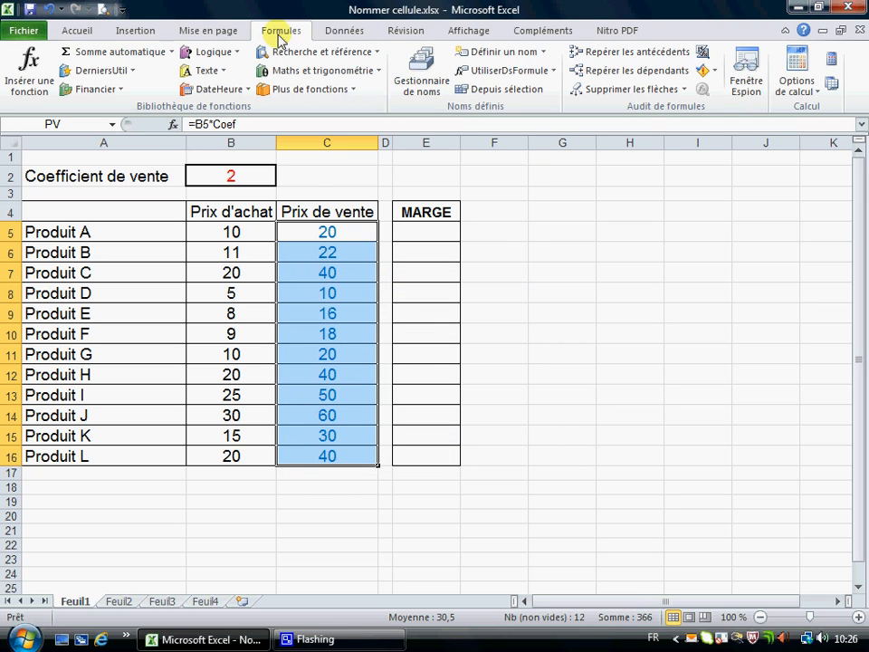
Review the workbook's defined names and the ranges they refer to in the Name Manager.
click(420, 87)
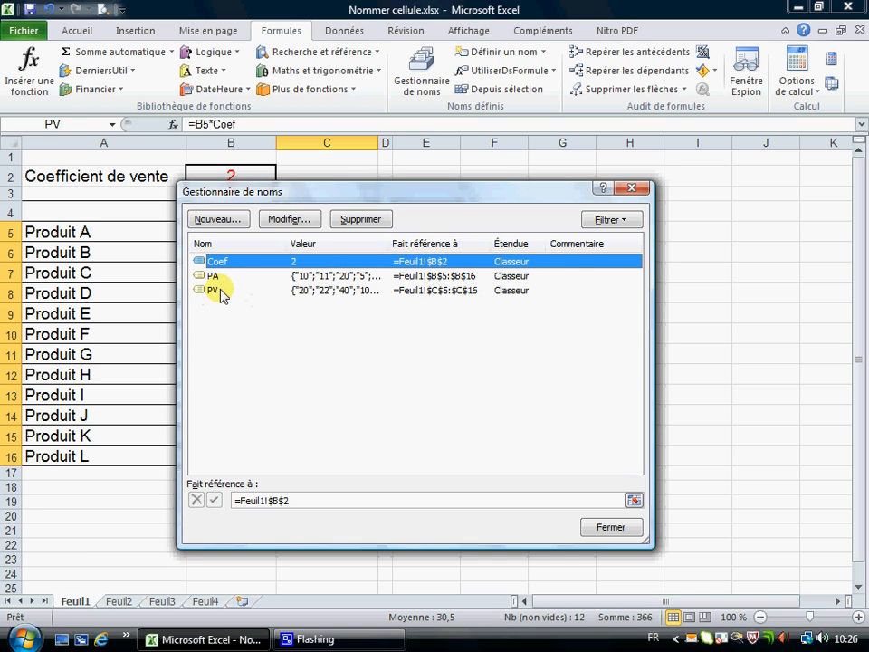
click(612, 528)
click(430, 231)
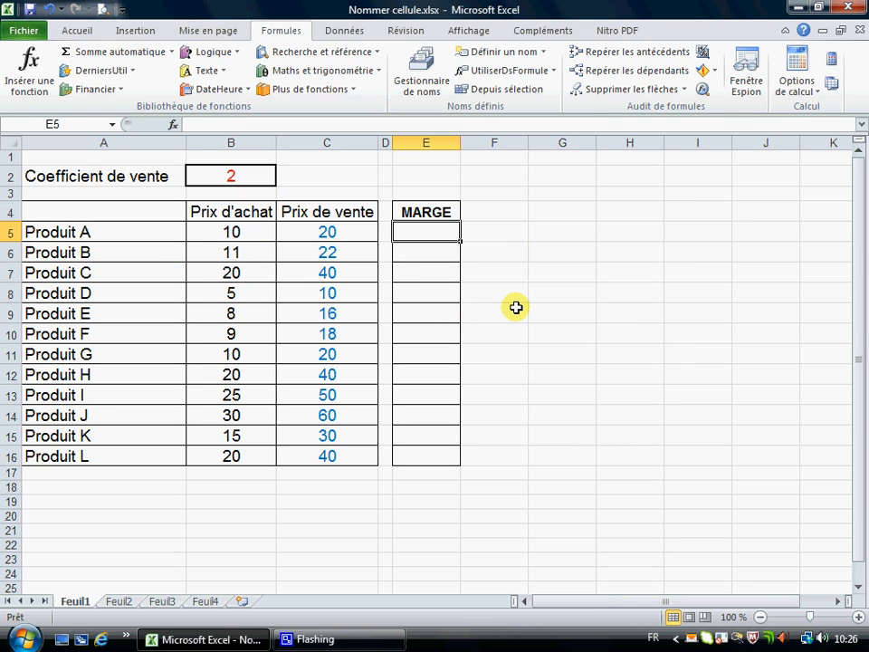
text(=)
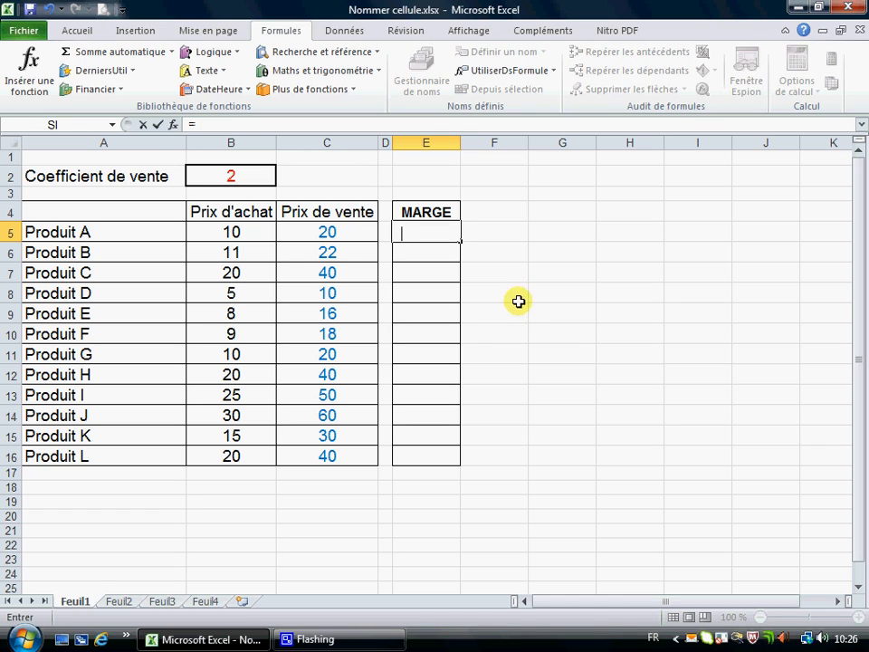
drag(467, 337, 472, 353)
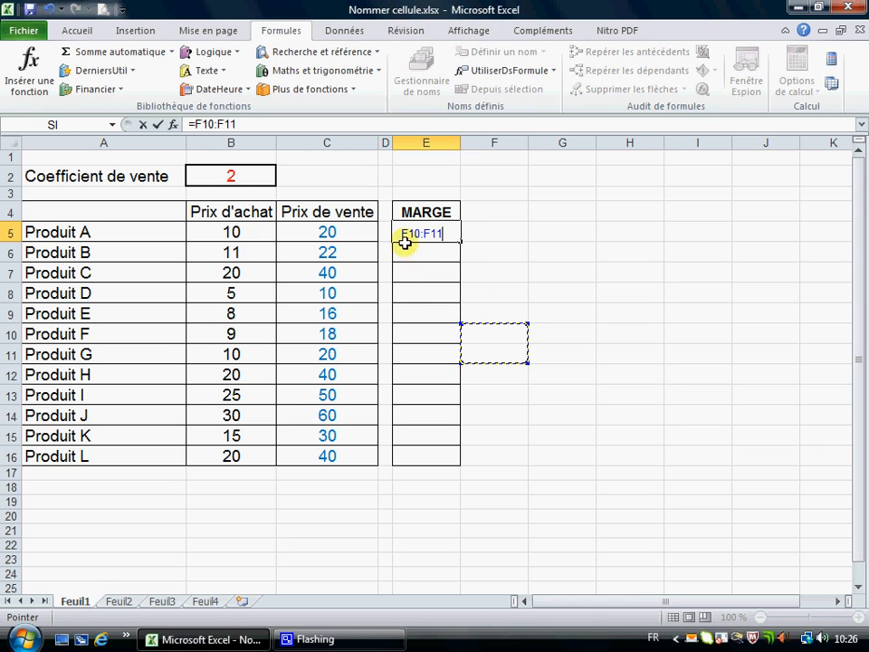
key(Escape)
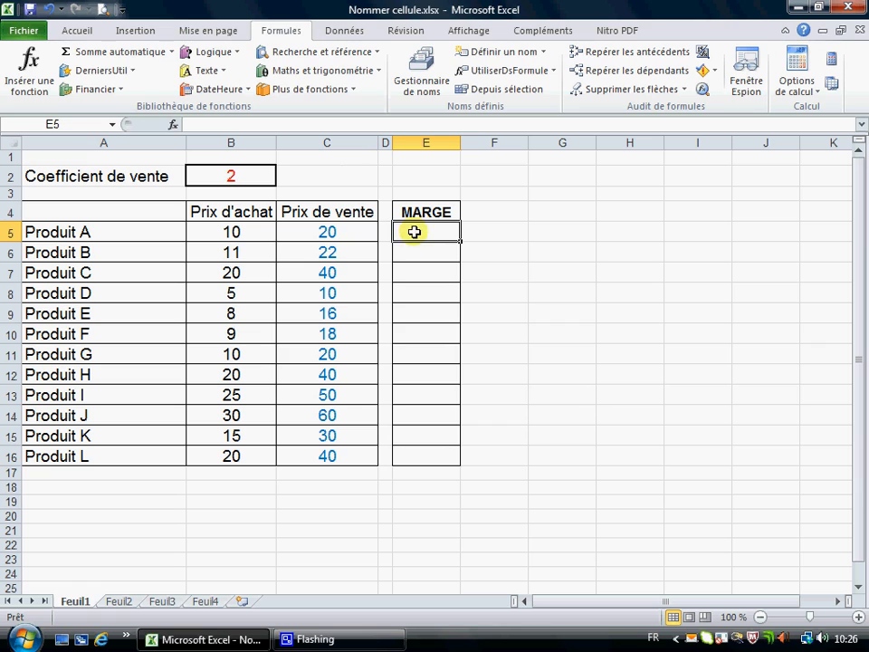
drag(410, 231, 404, 457)
click(78, 29)
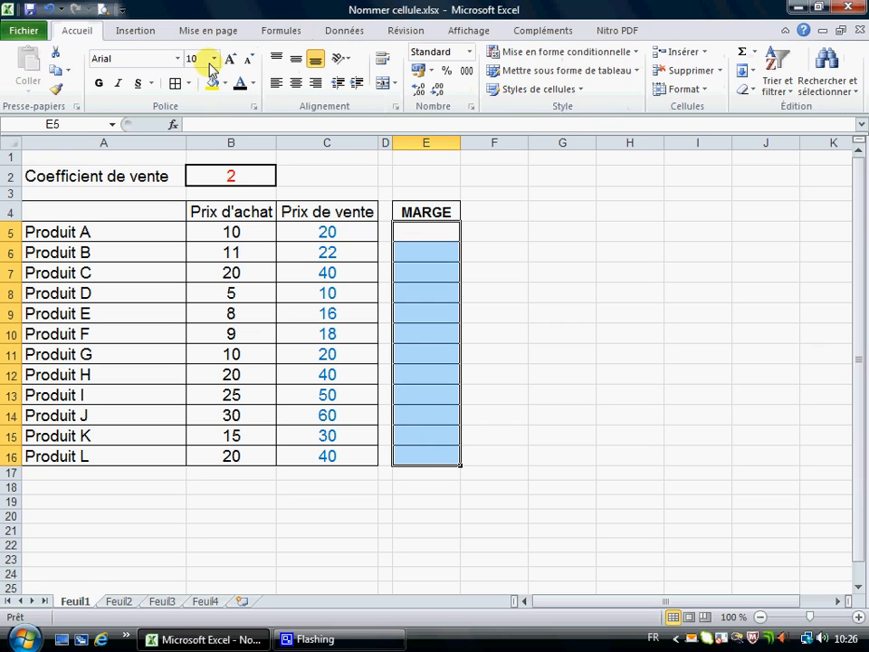
Enter the formula =PV-PA in E5 to calculate Produit A's margin from the named ranges.
click(441, 229)
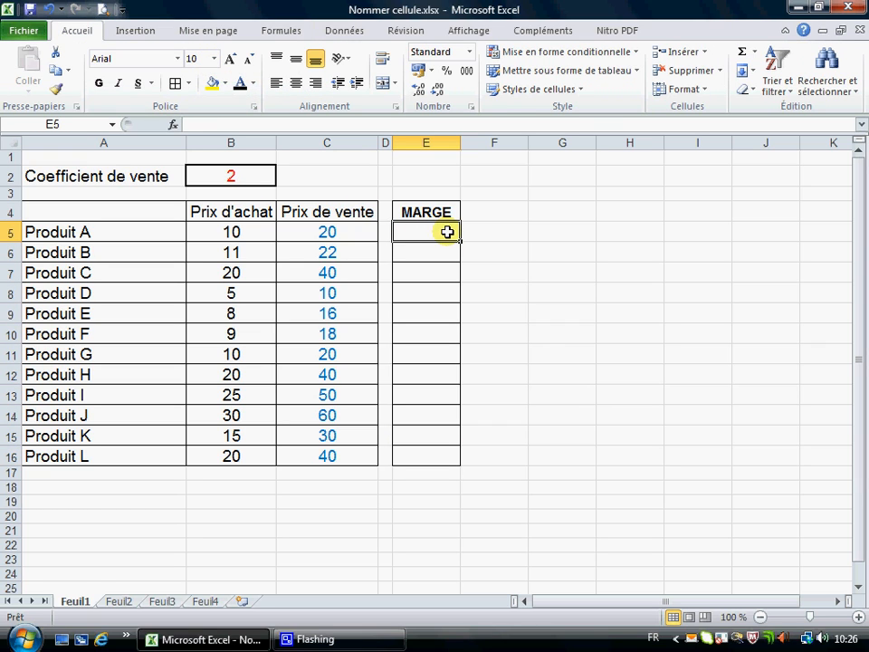
text(=)
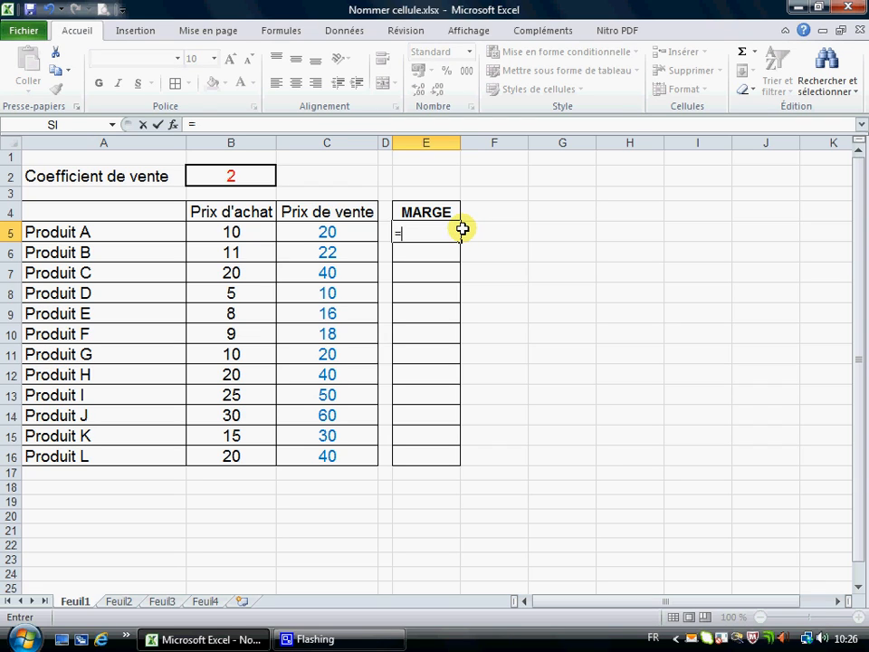
text(PV)
text(-)
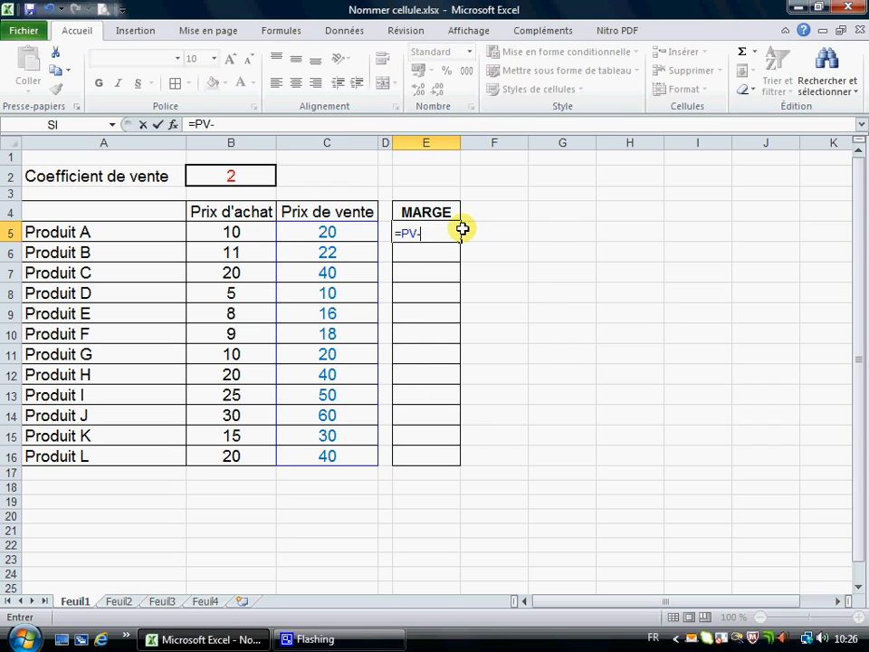
text(PA)
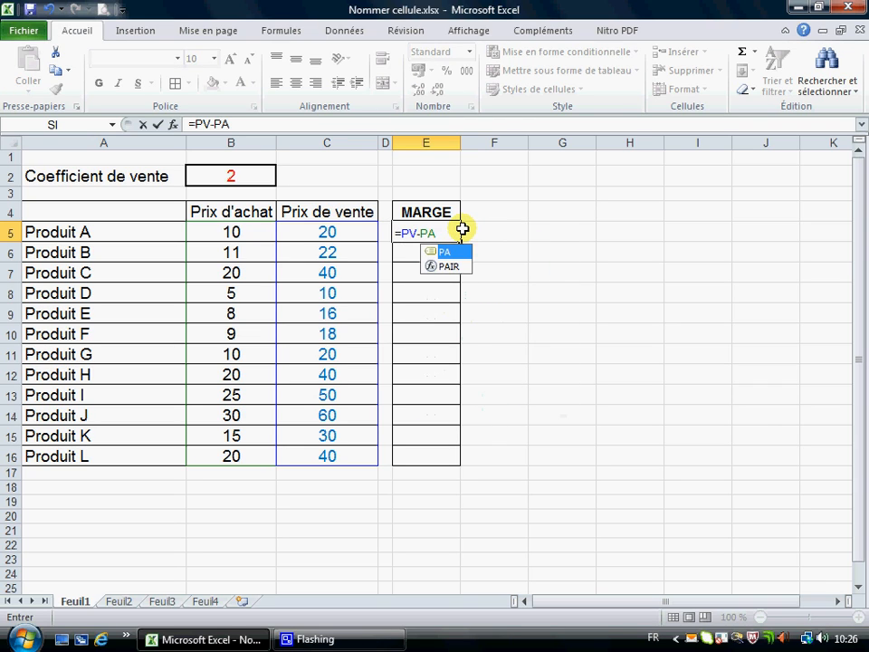
key(Return)
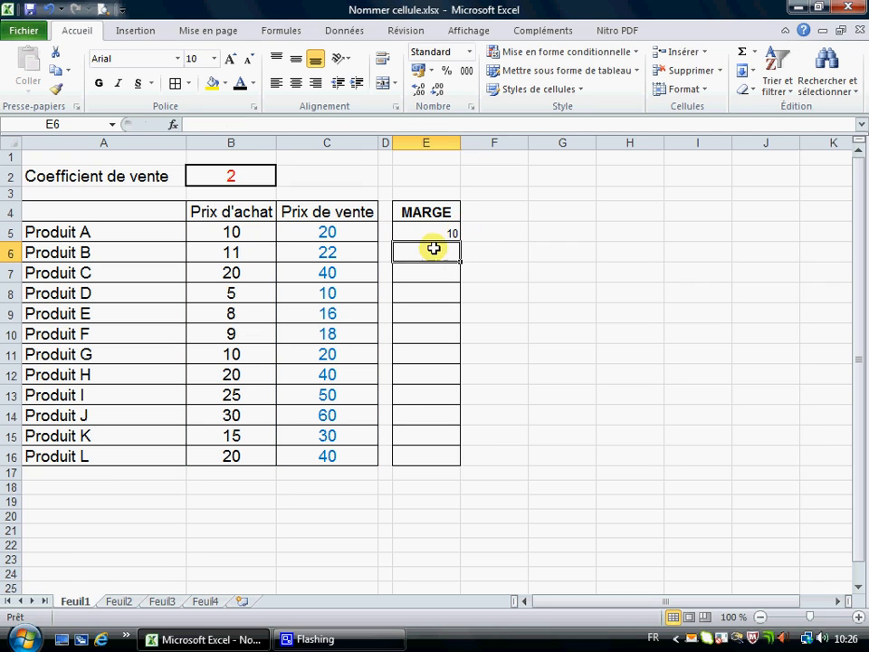
Set the font size of margin cell E5 to 12 and centre its content horizontally.
click(419, 239)
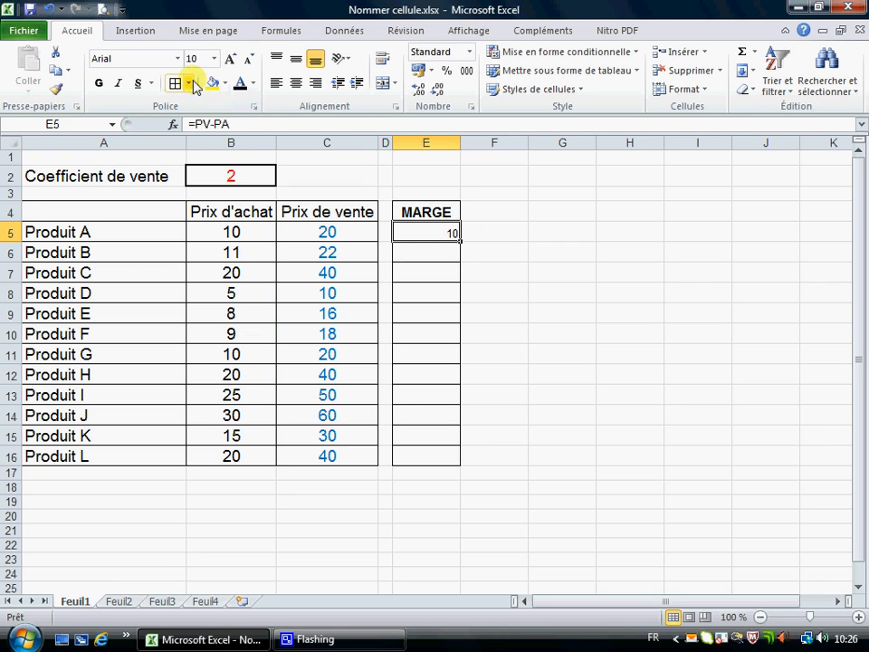
click(214, 58)
click(193, 137)
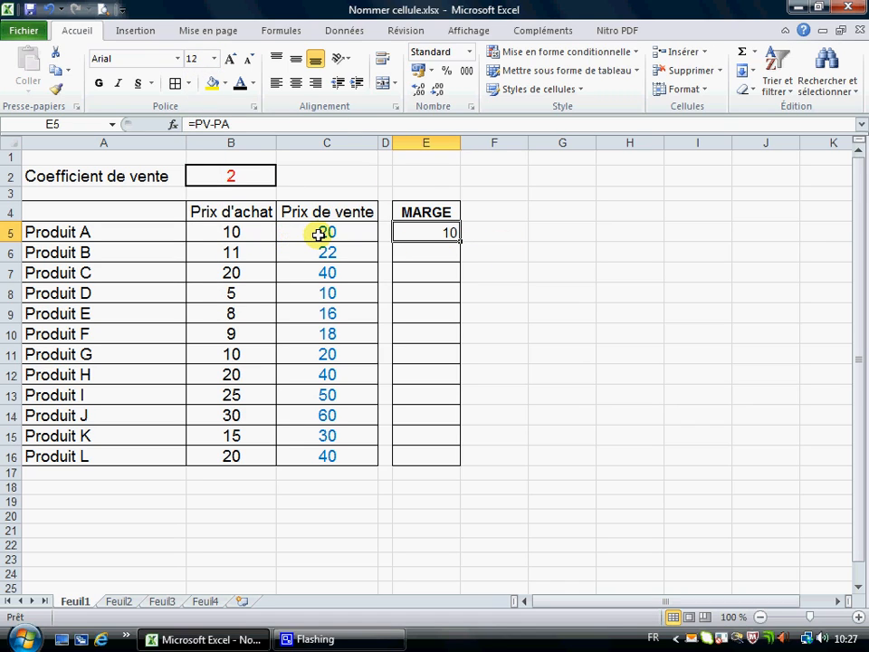
click(296, 81)
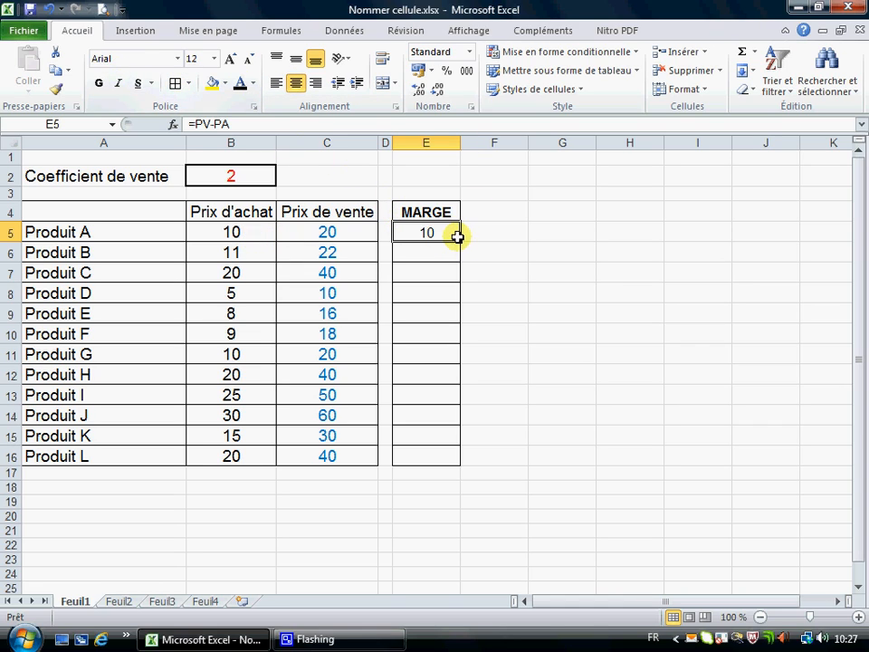
Fill the E5 margin formula down through E16 for all products in the MARGE column.
drag(462, 242, 453, 459)
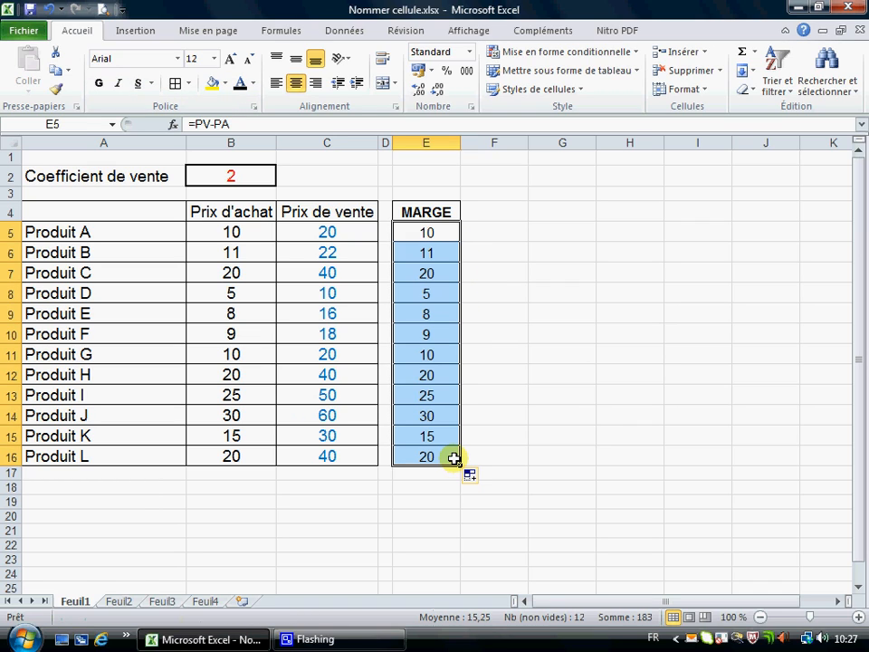
click(449, 254)
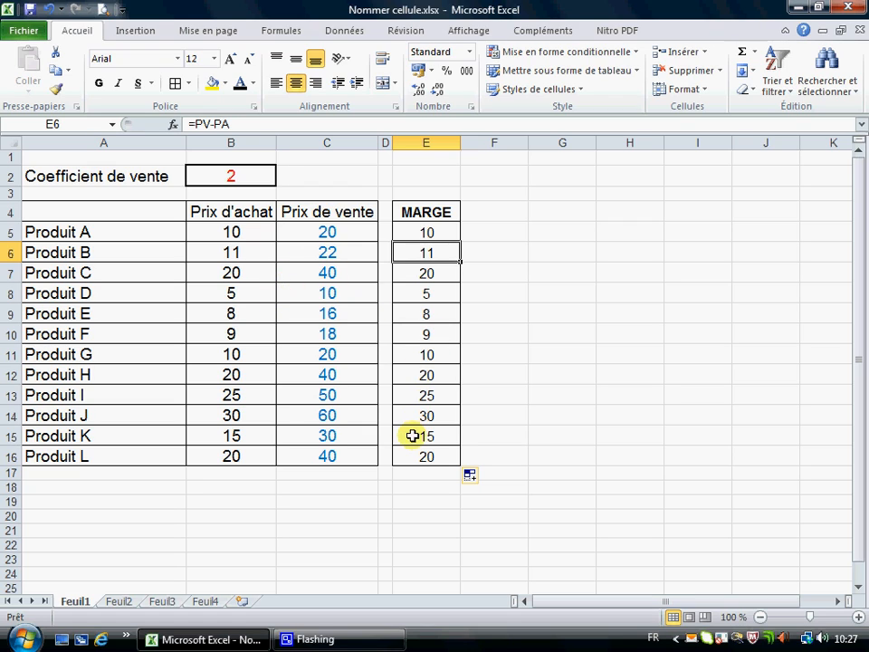
click(537, 247)
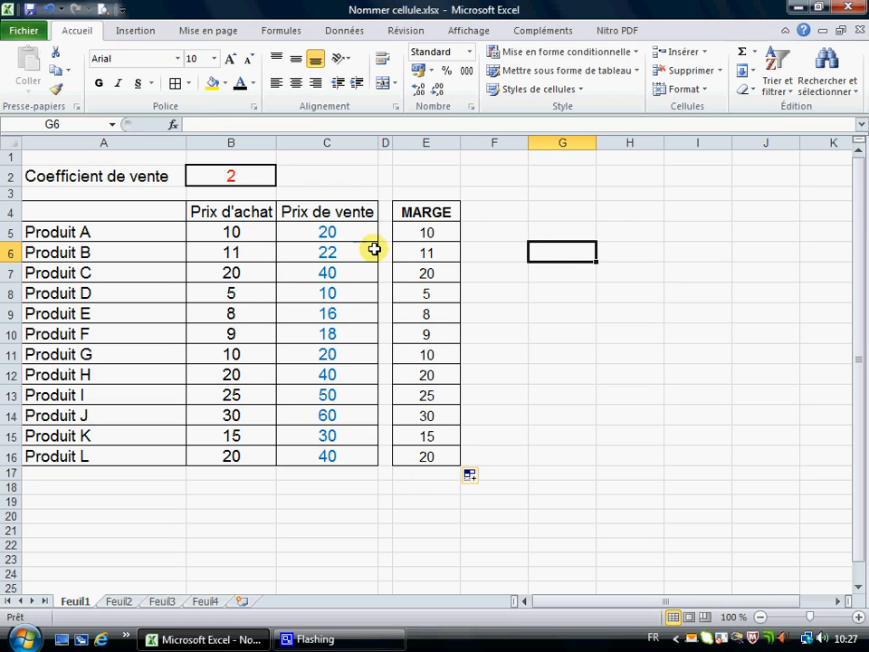